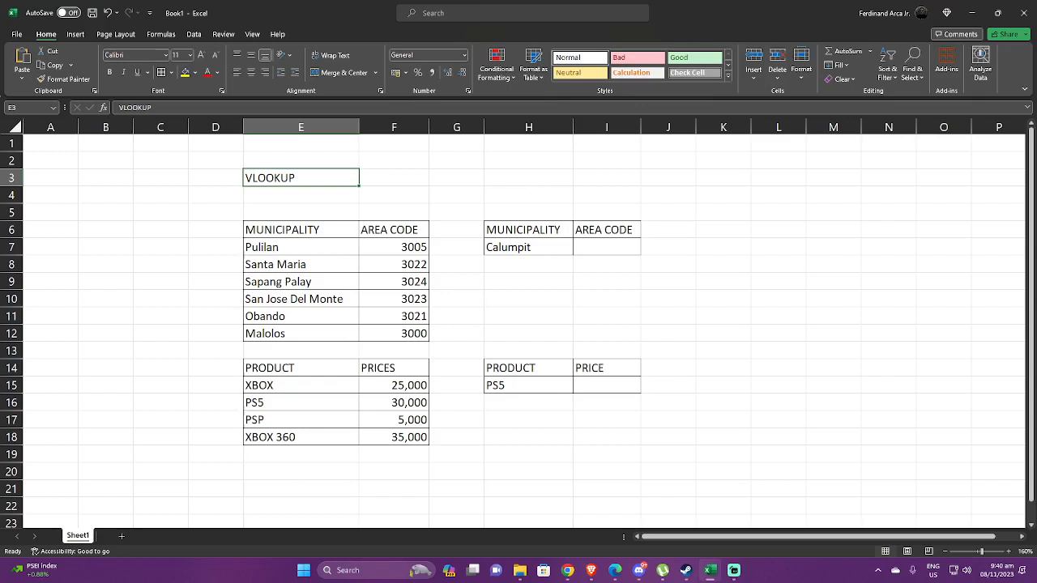
# - Replace the municipality in the area code lookup table's cell H7 with Pulilan
pyautogui.hotkey('alt', 'Tab')
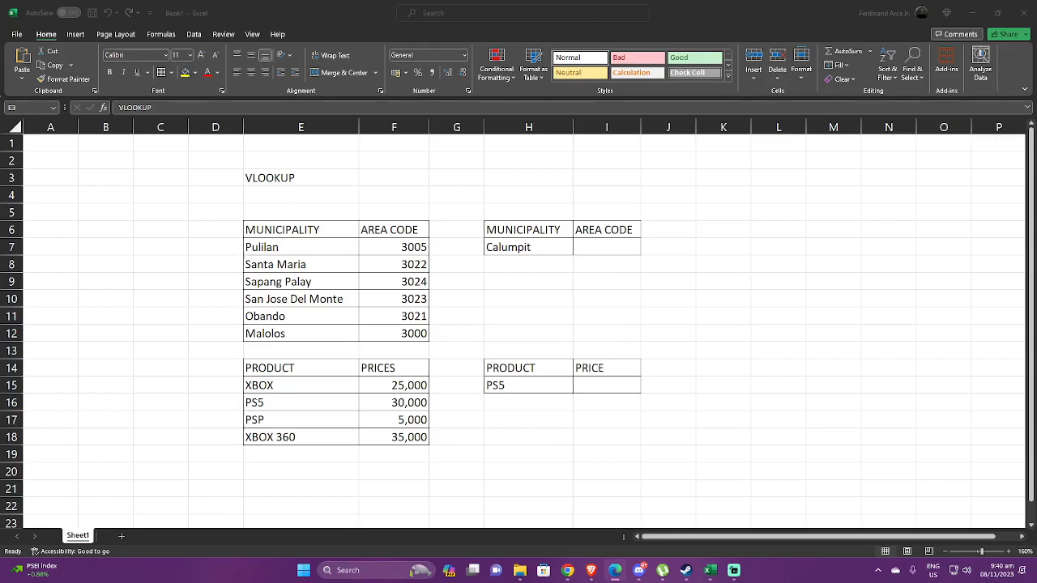
pyautogui.click(635, 243)
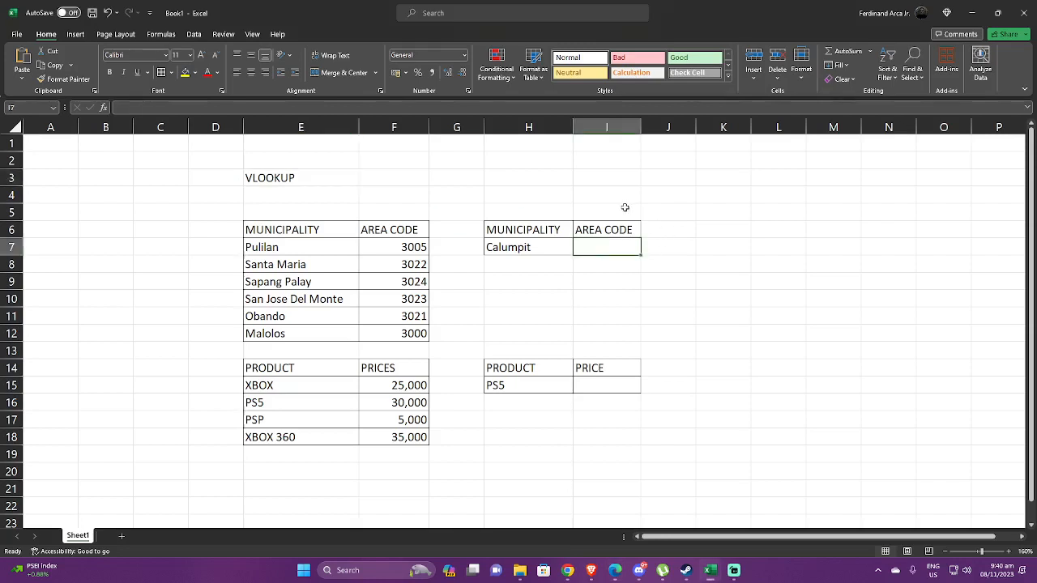
pyautogui.click(560, 245)
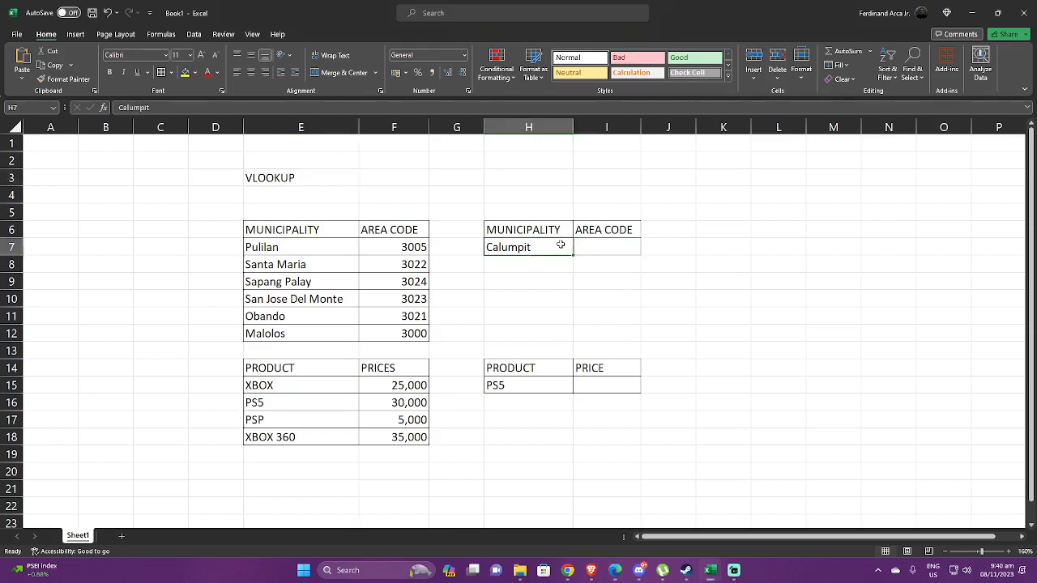
pyautogui.write('Pulilan')
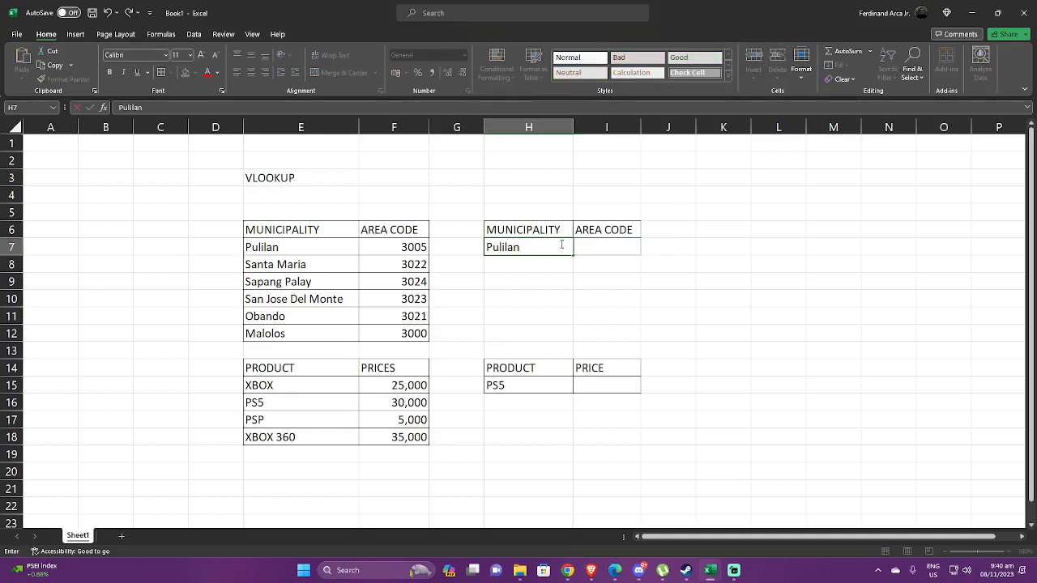
pyautogui.click(613, 260)
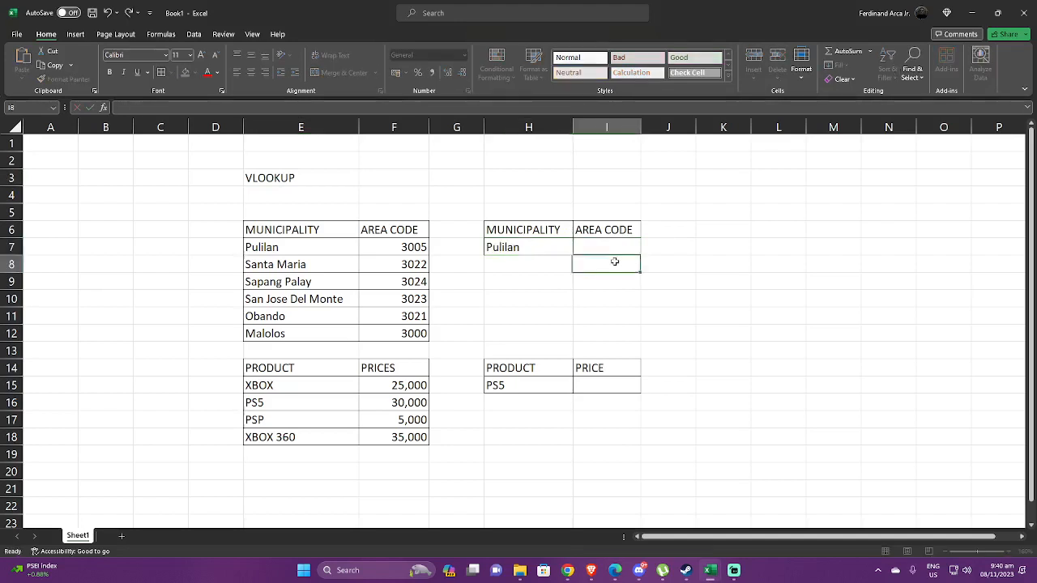
# - Start a VLOOKUP formula in cell I7 with H7 as the lookup value and E7:F12 as the table array
pyautogui.click(609, 245)
pyautogui.write('=')
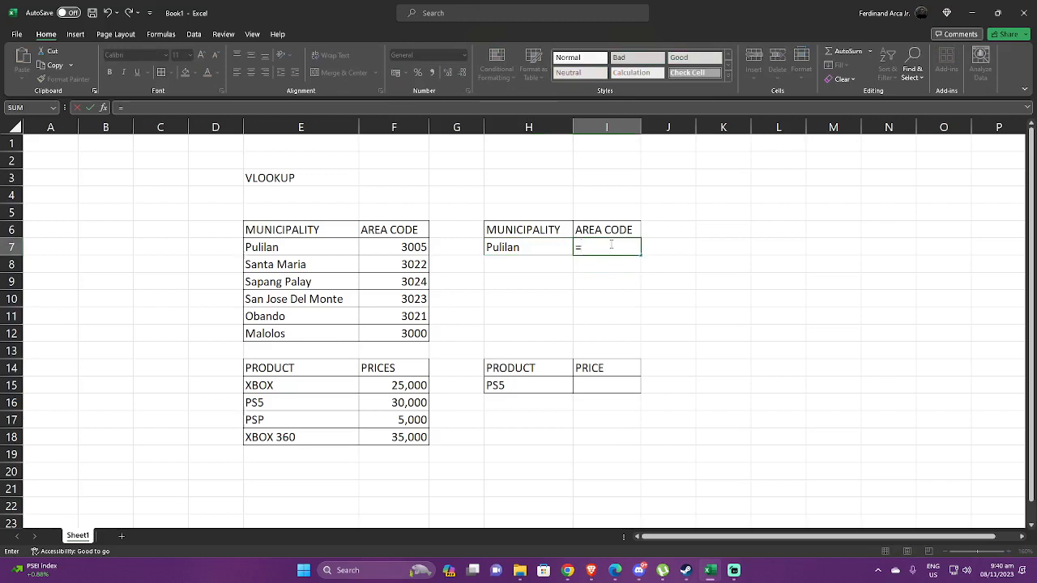
pyautogui.write('VLOOKP')
pyautogui.press('BackSpace')
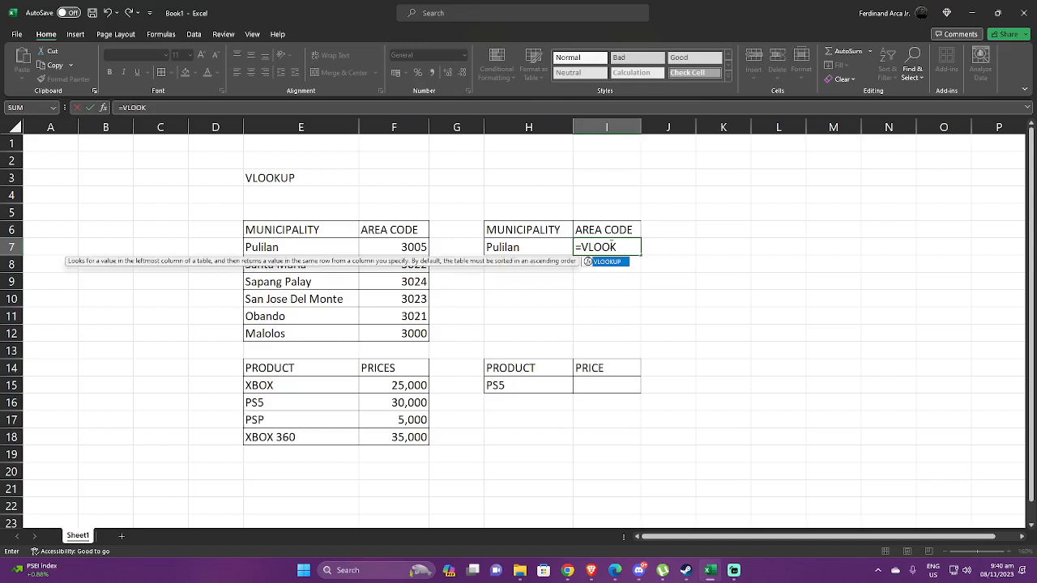
pyautogui.write('UP(')
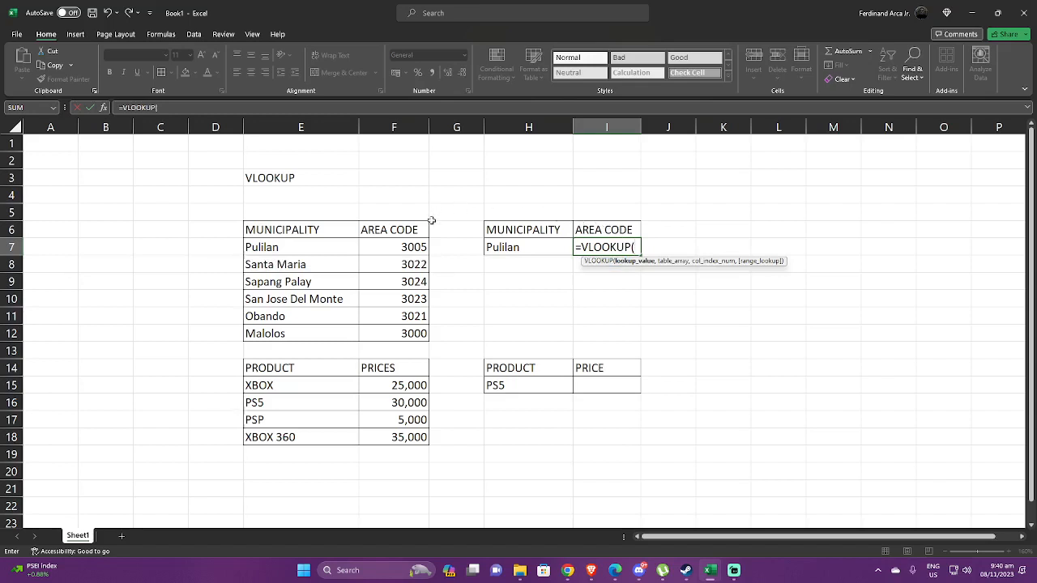
pyautogui.click(512, 247)
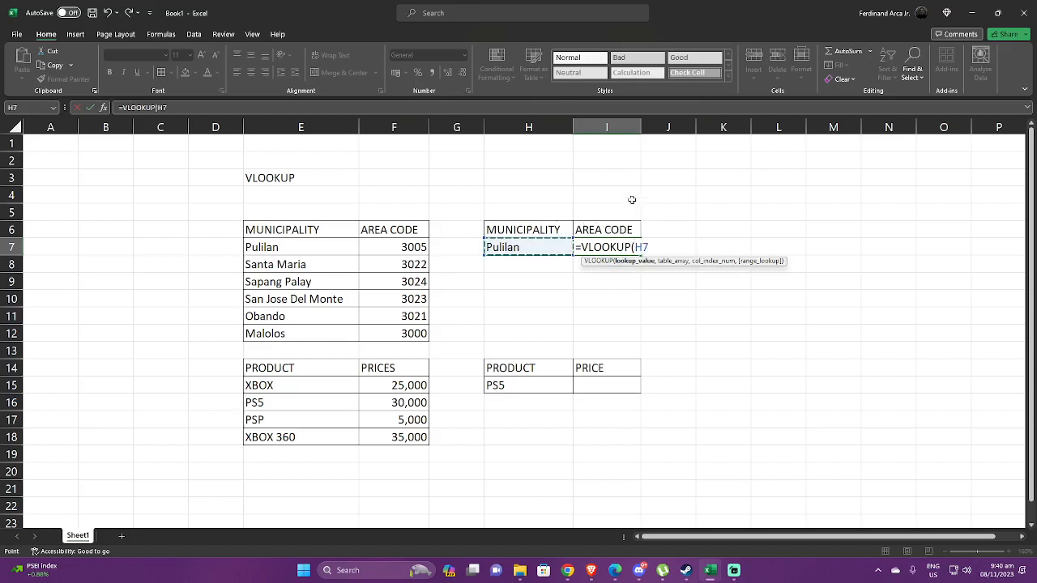
pyautogui.write(',')
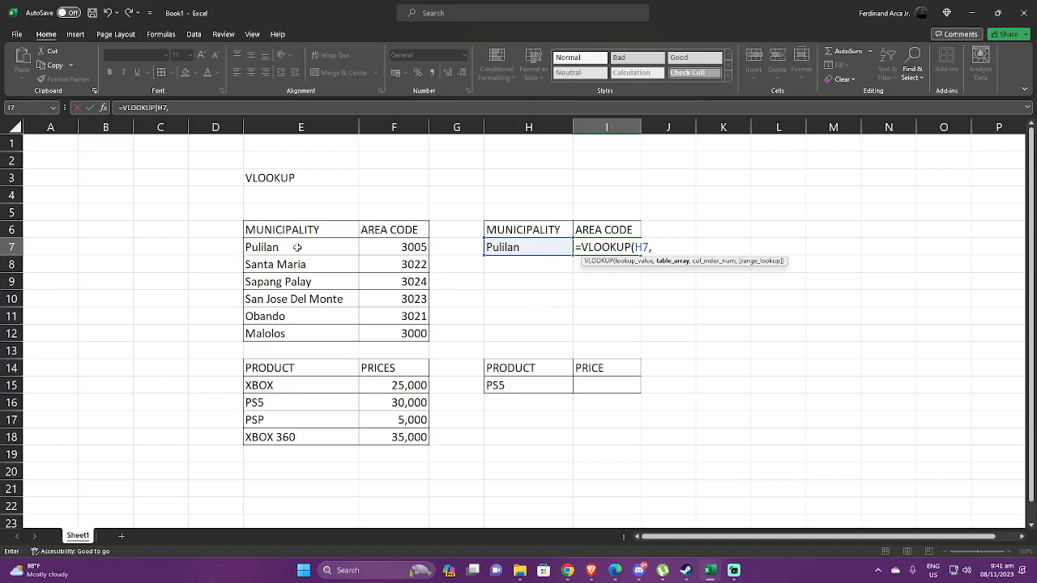
pyautogui.moveTo(298, 247); pyautogui.dragTo(407, 330)
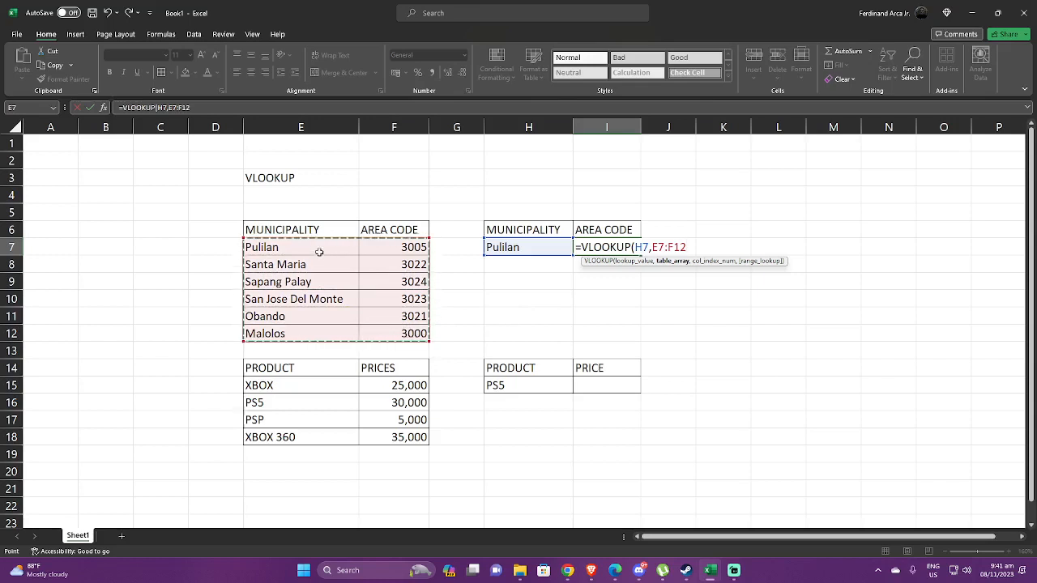
# - Complete the area code formula in I7 with column index 2, giving =VLOOKUP(H7,E7:F12,2)
pyautogui.write(',')
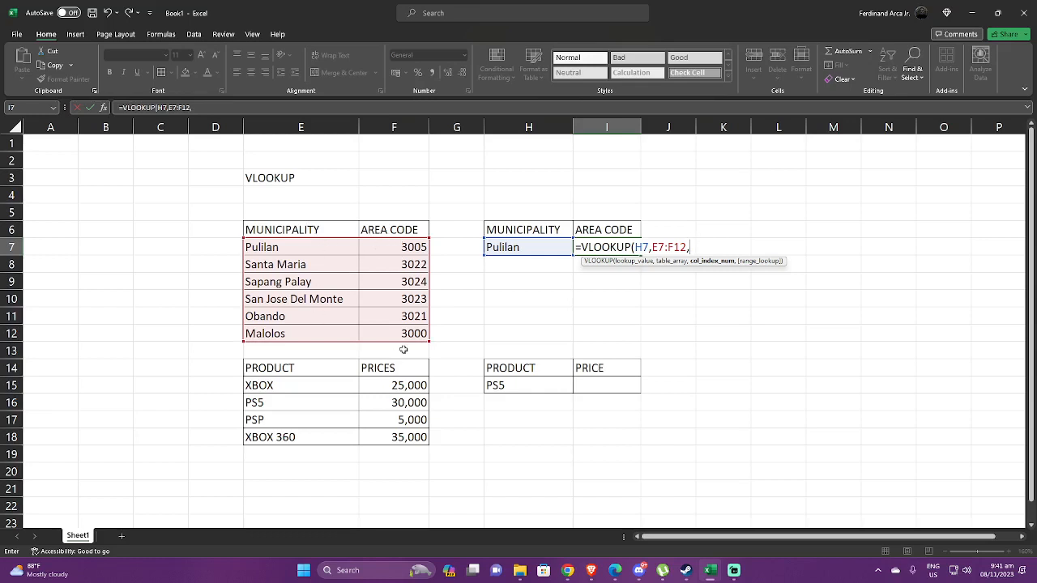
pyautogui.write('2')
pyautogui.press('F2')
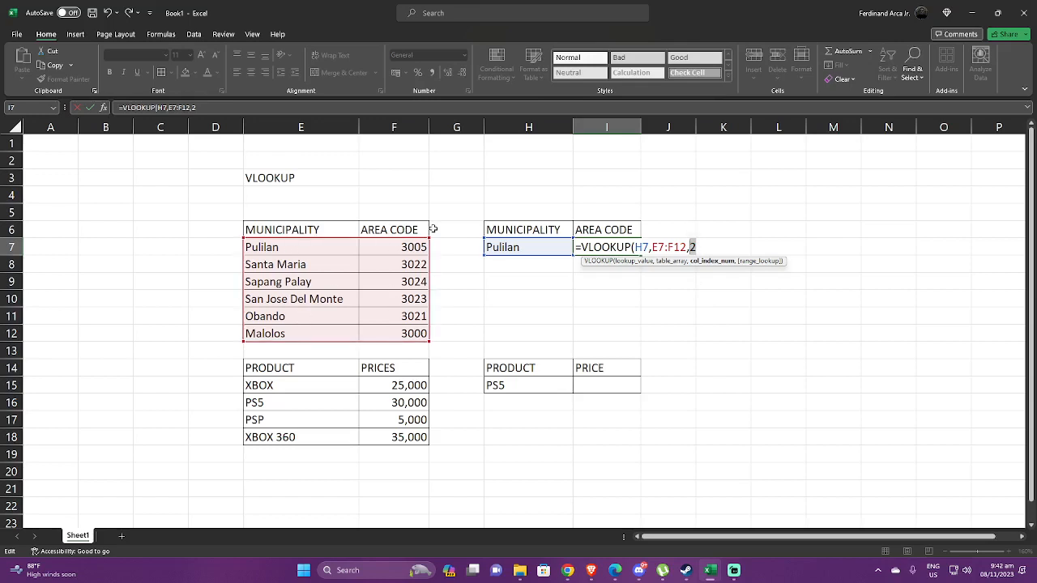
pyautogui.write(')')
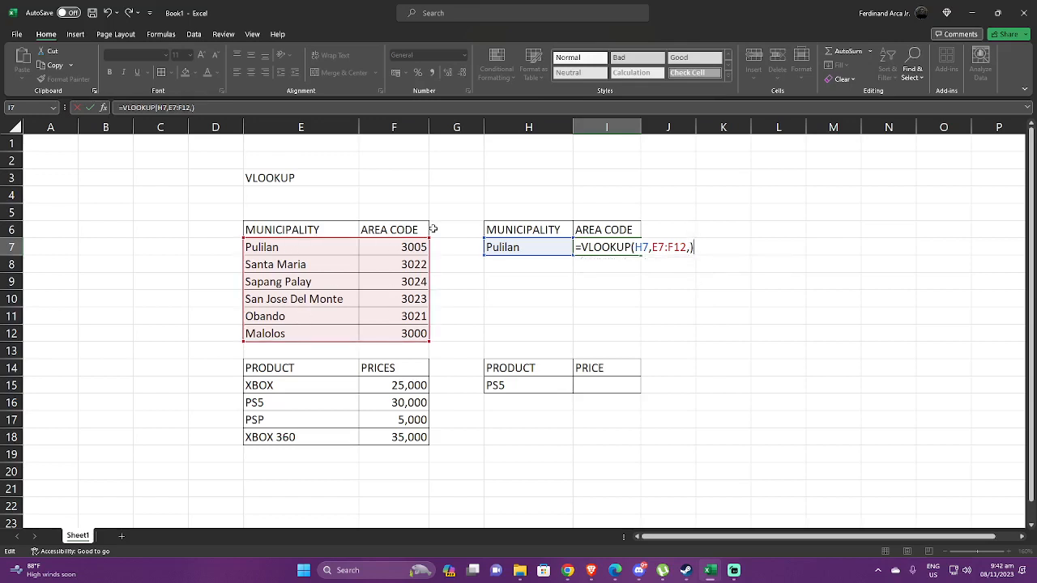
pyautogui.press('BackSpace')
pyautogui.write('2)')
pyautogui.press('Return')
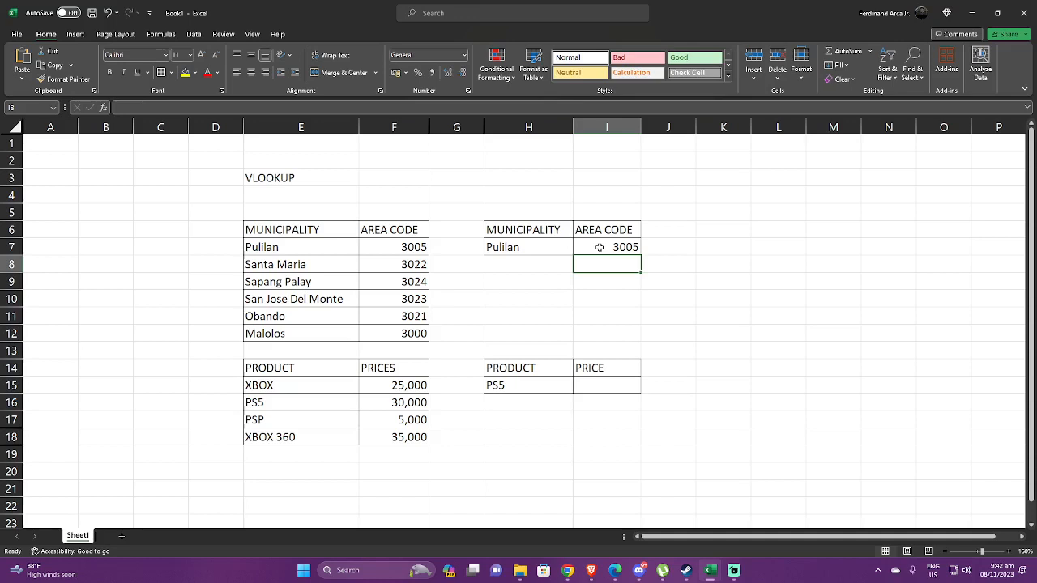
# - Look up the PS5 price in cell I15 with the formula =VLOOKUP(H15,E15:F18,2)
pyautogui.click(608, 383)
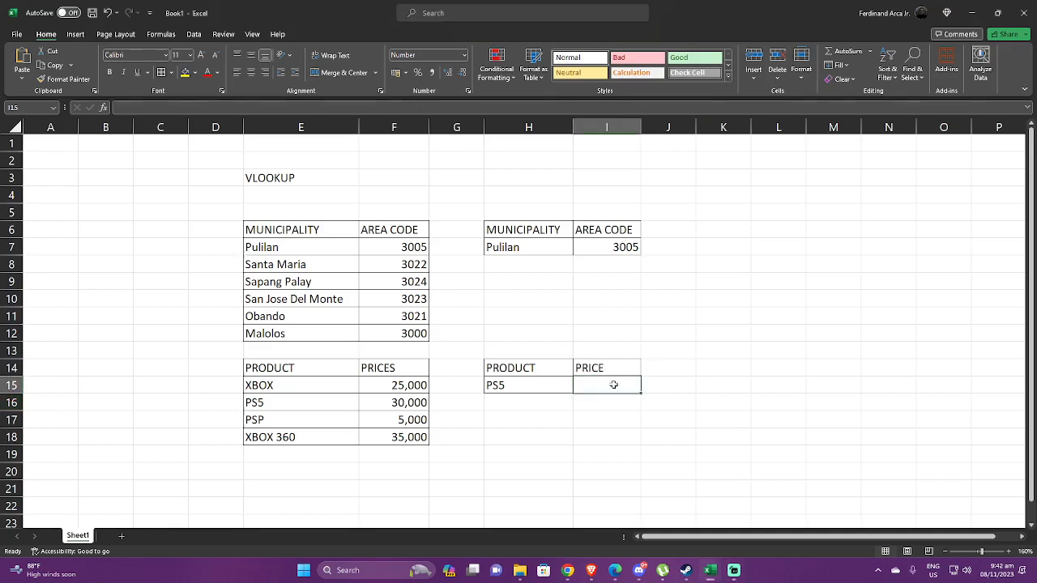
pyautogui.write('=')
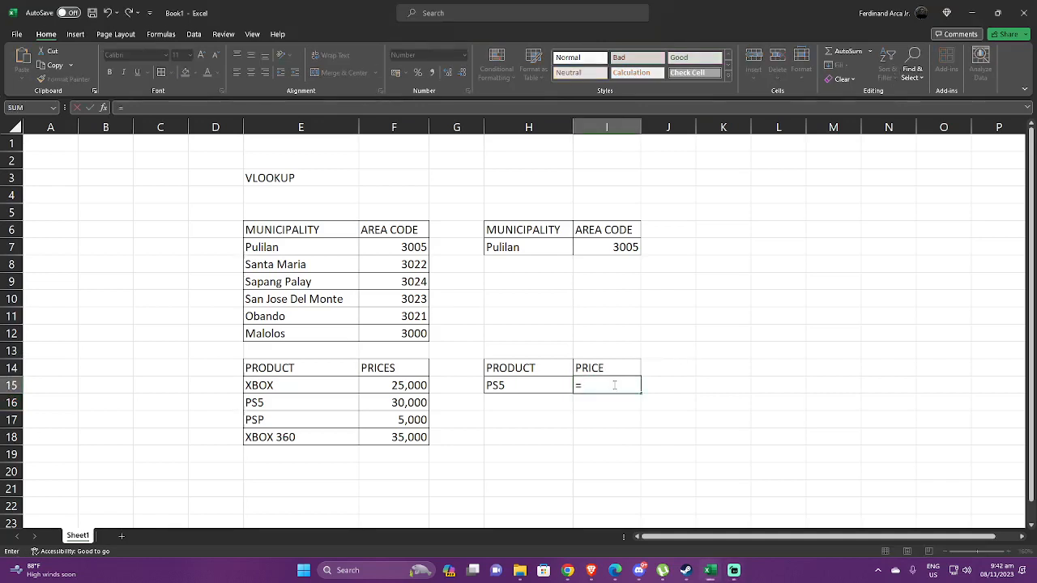
pyautogui.write('VLOO')
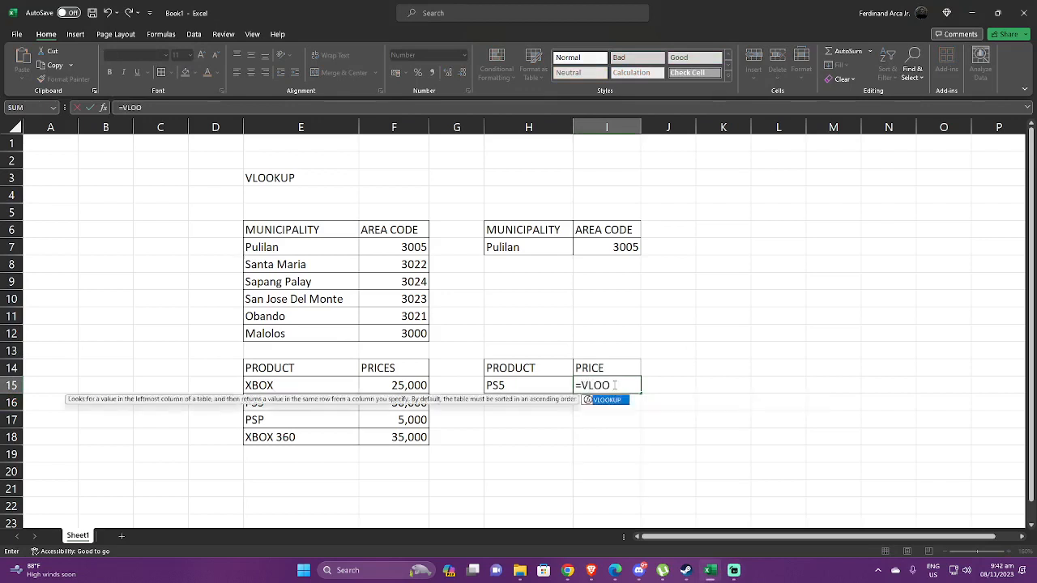
pyautogui.press('Tab')
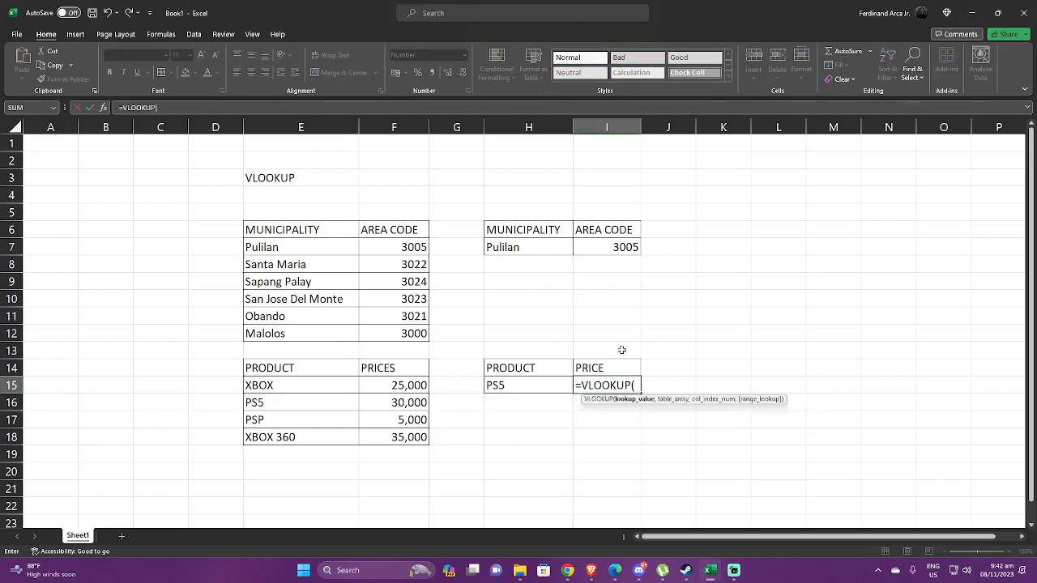
pyautogui.click(515, 386)
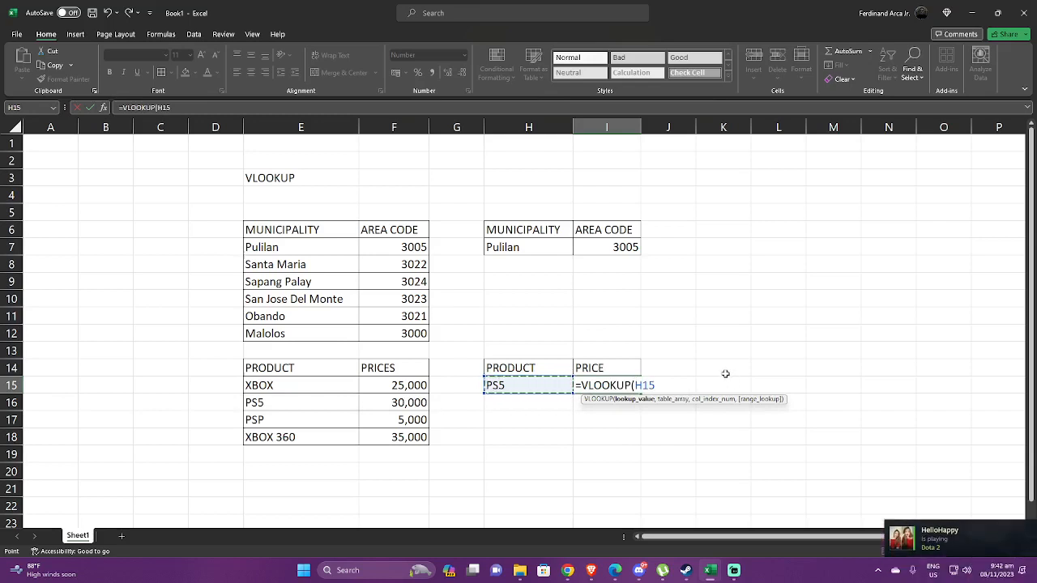
pyautogui.write(',')
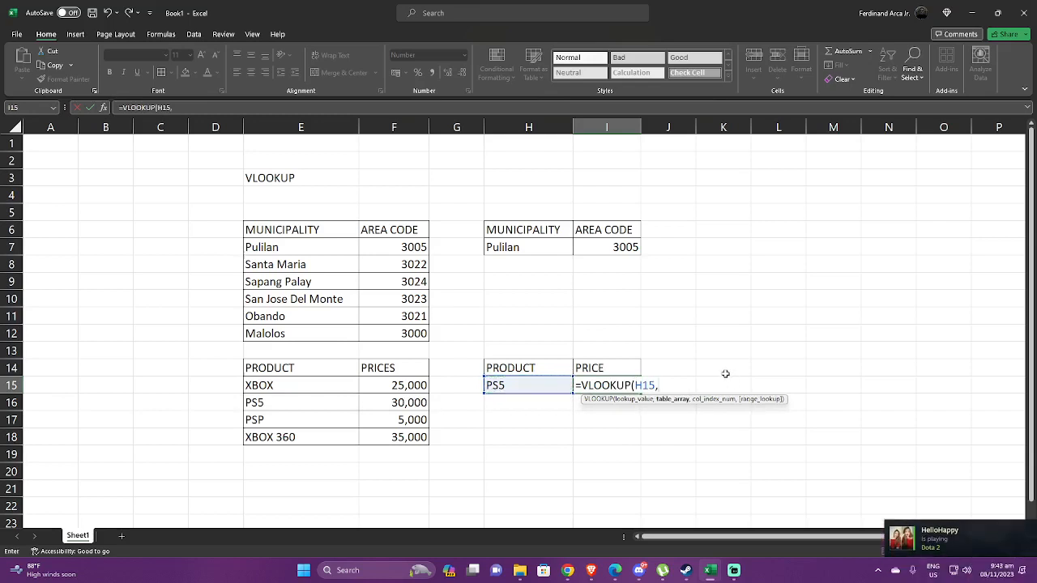
pyautogui.moveTo(292, 381); pyautogui.dragTo(388, 442)
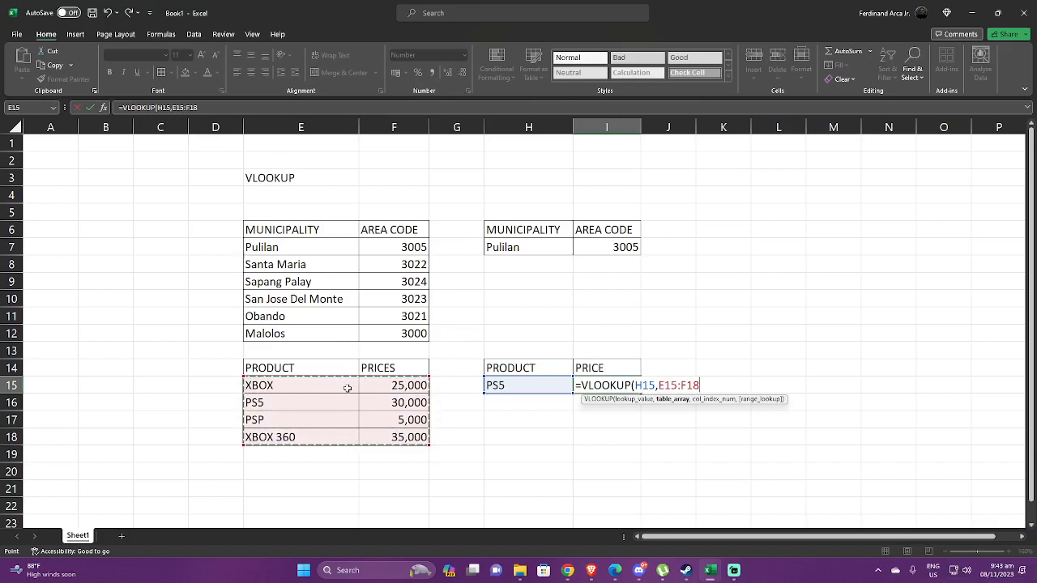
pyautogui.write(',2')
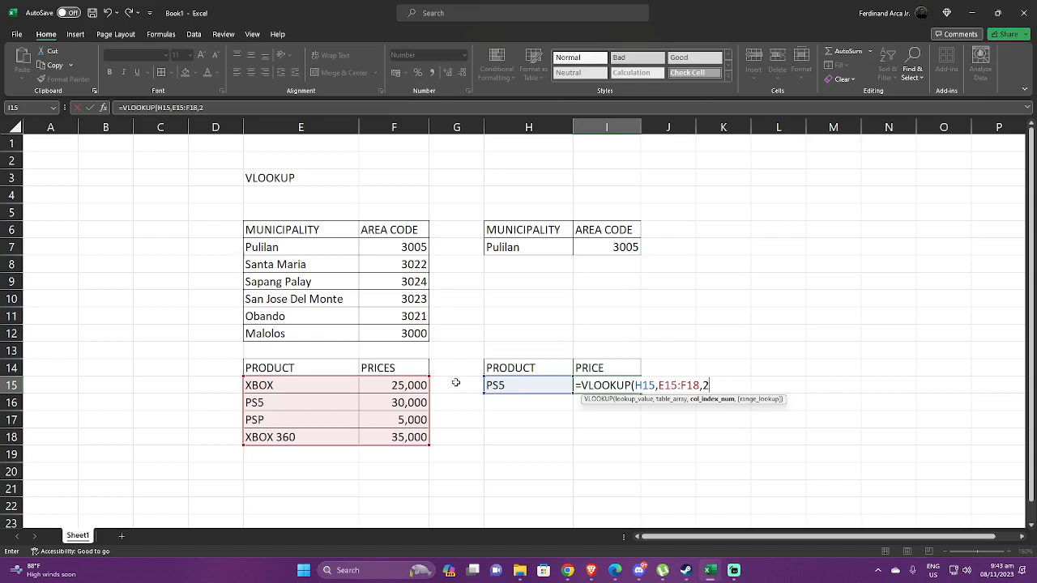
pyautogui.write(')')
pyautogui.press('Return')
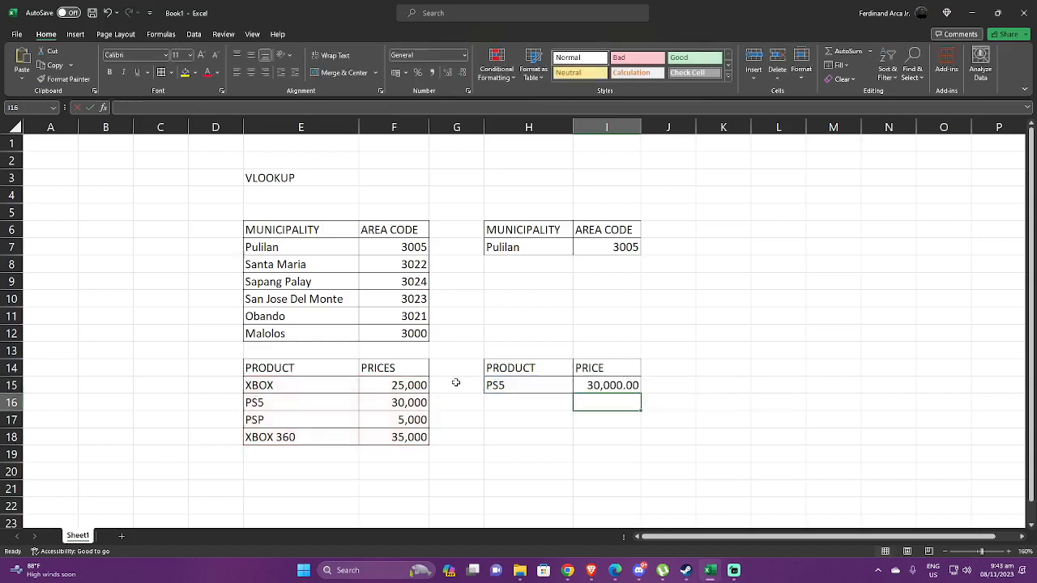
# - Change the column index in the I15 price formula to 1
pyautogui.click(629, 387)
pyautogui.doubleClick(629, 387)
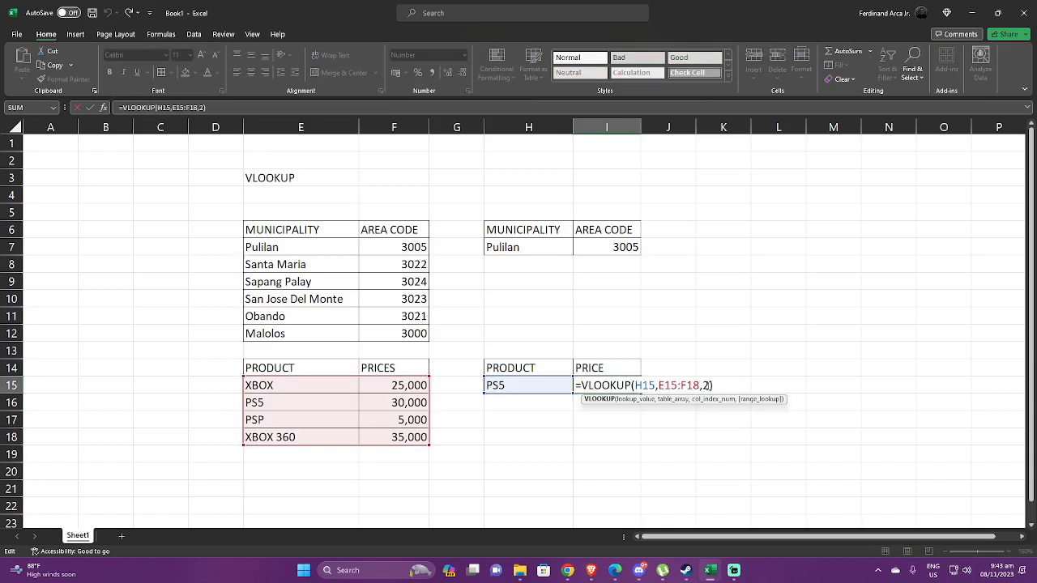
pyautogui.click(708, 386)
pyautogui.press('BackSpace')
pyautogui.write('1')
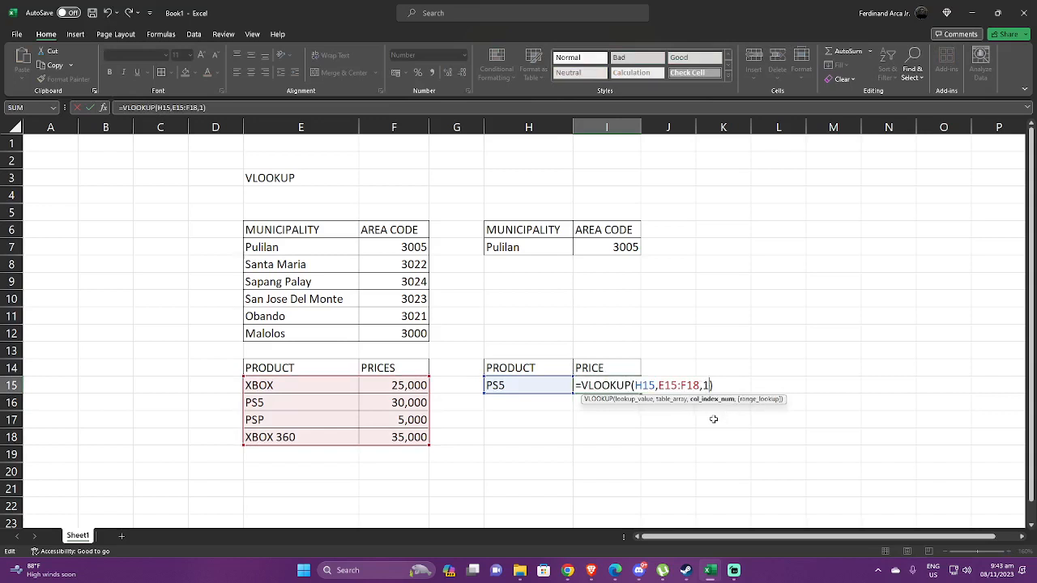
pyautogui.press('Return')
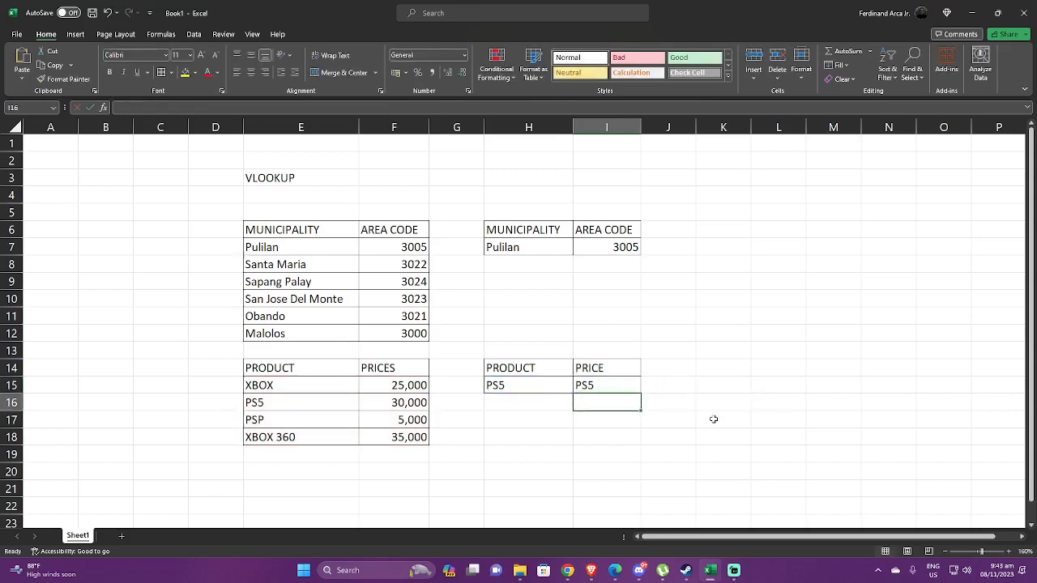
# - Set the column index of the I15 price formula back to 2
pyautogui.doubleClick(622, 387)
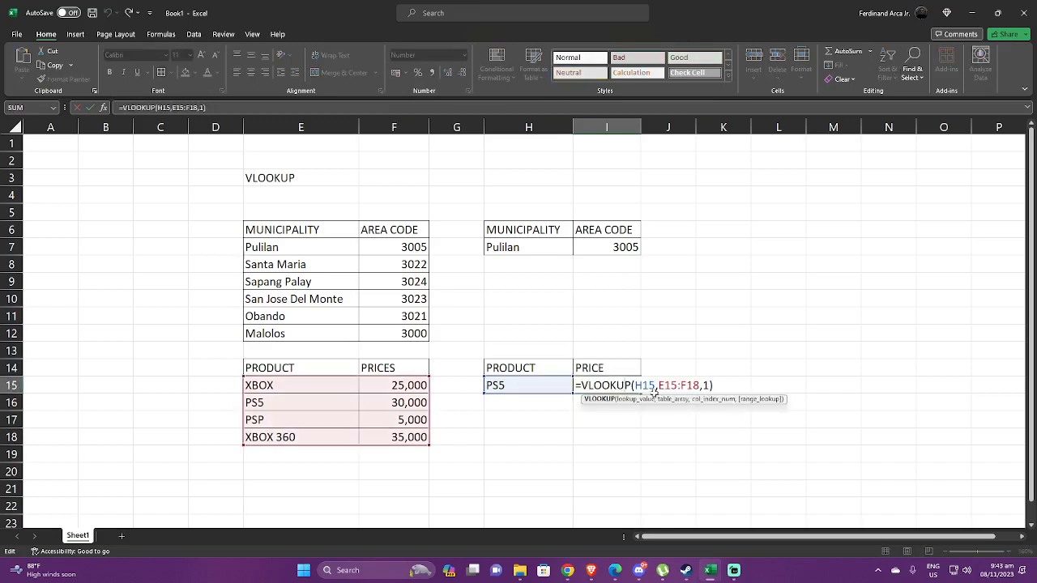
pyautogui.click(712, 386)
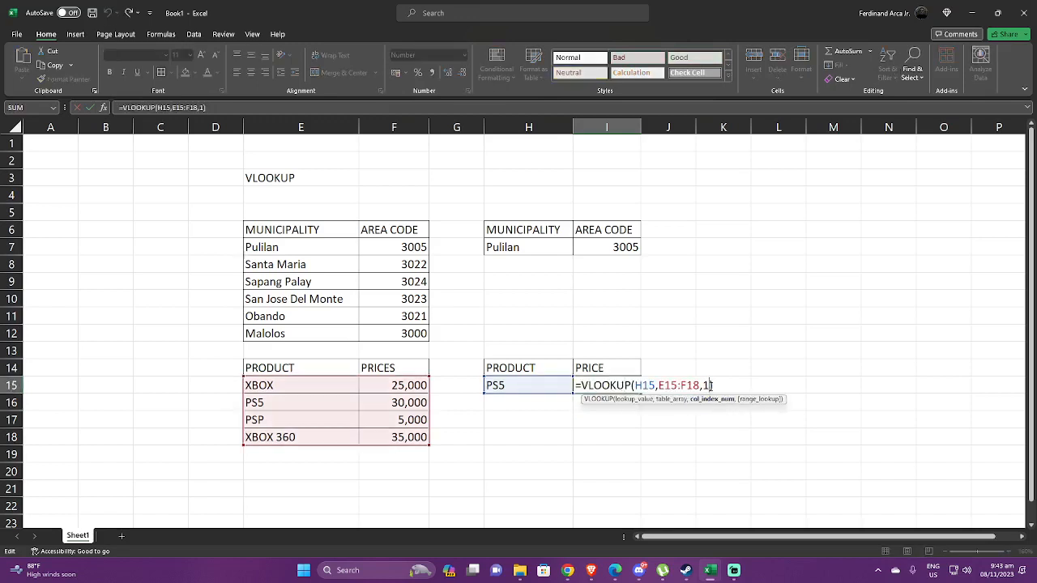
pyautogui.press('BackSpace')
pyautogui.write('2')
pyautogui.press('Return')
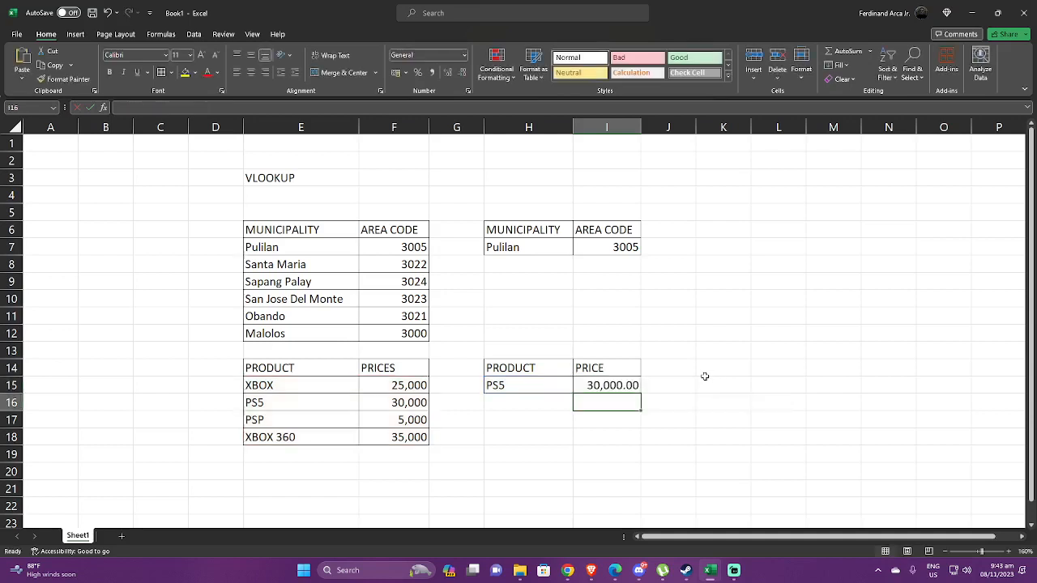
pyautogui.click(270, 178)
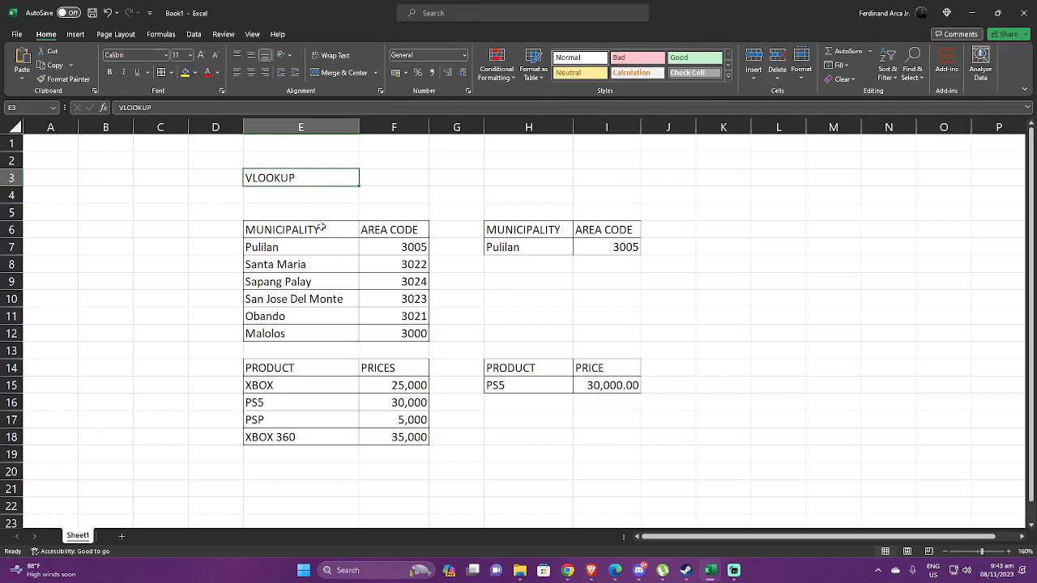
pyautogui.moveTo(324, 247); pyautogui.dragTo(331, 345)
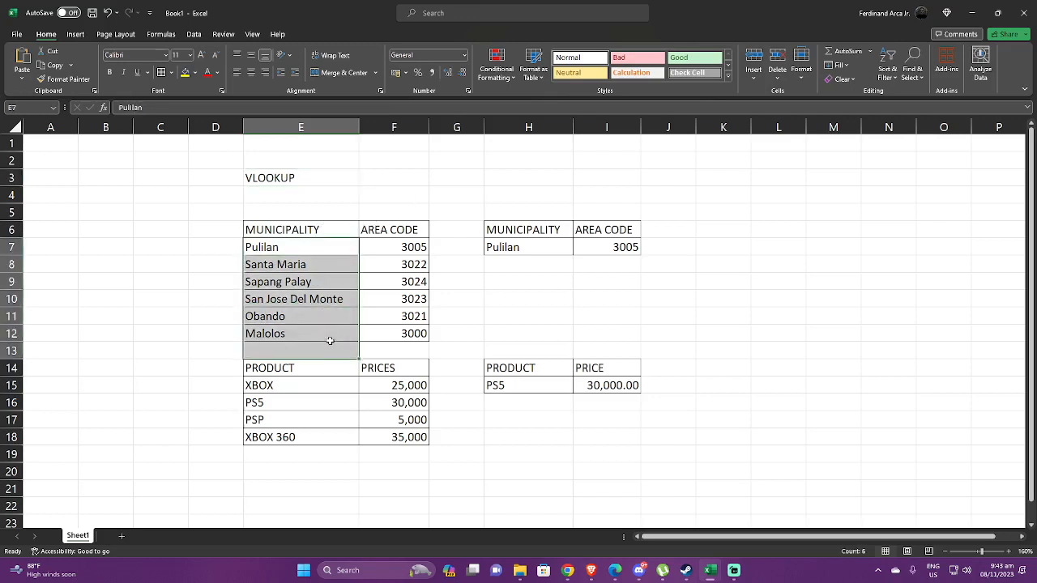
pyautogui.moveTo(389, 246); pyautogui.dragTo(392, 334)
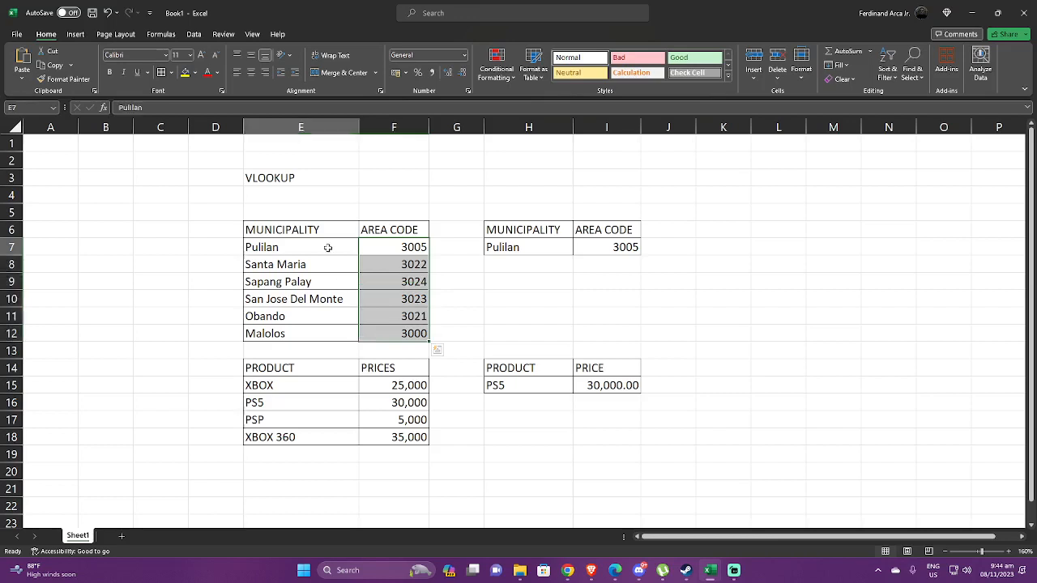
pyautogui.moveTo(329, 248); pyautogui.dragTo(336, 333)
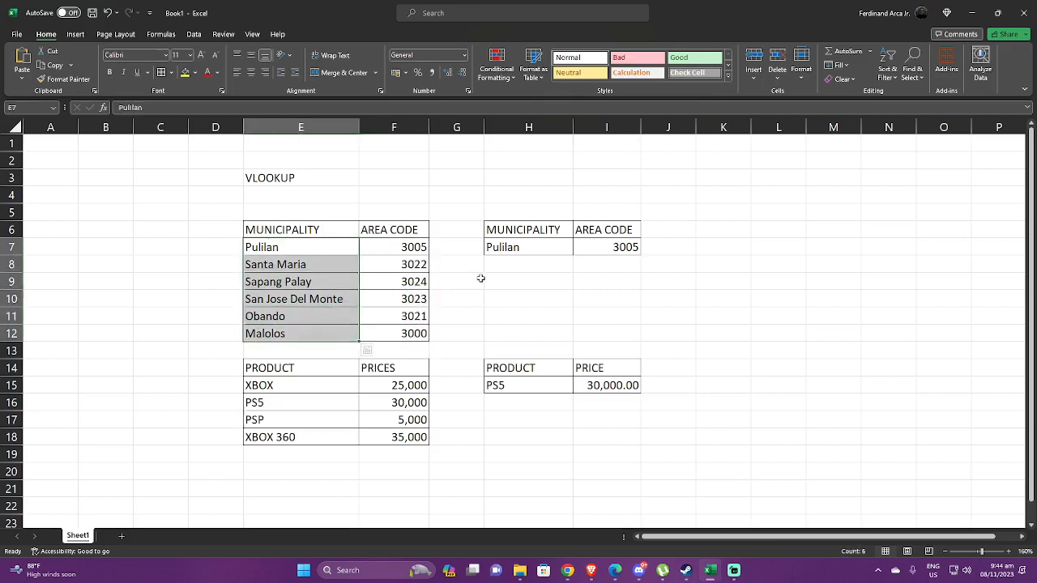